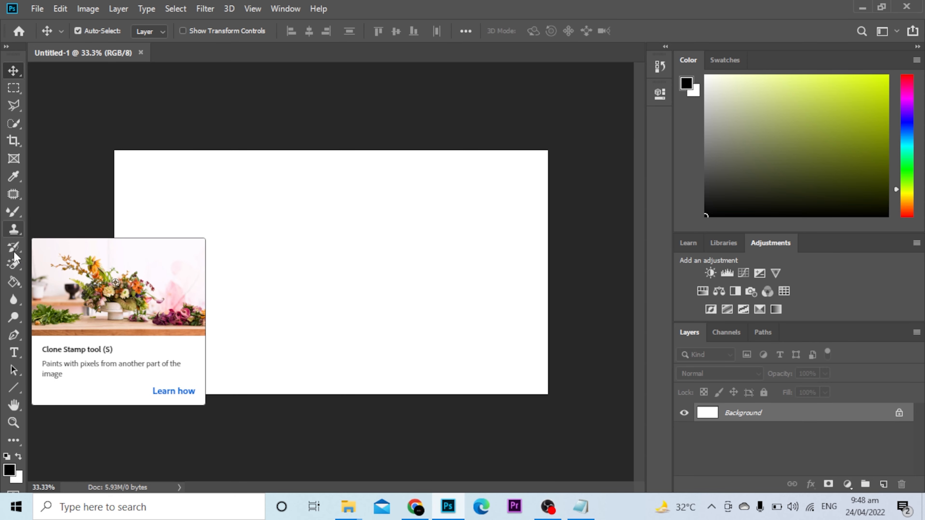
{"action": "left_click", "coordinate": [18, 387]}
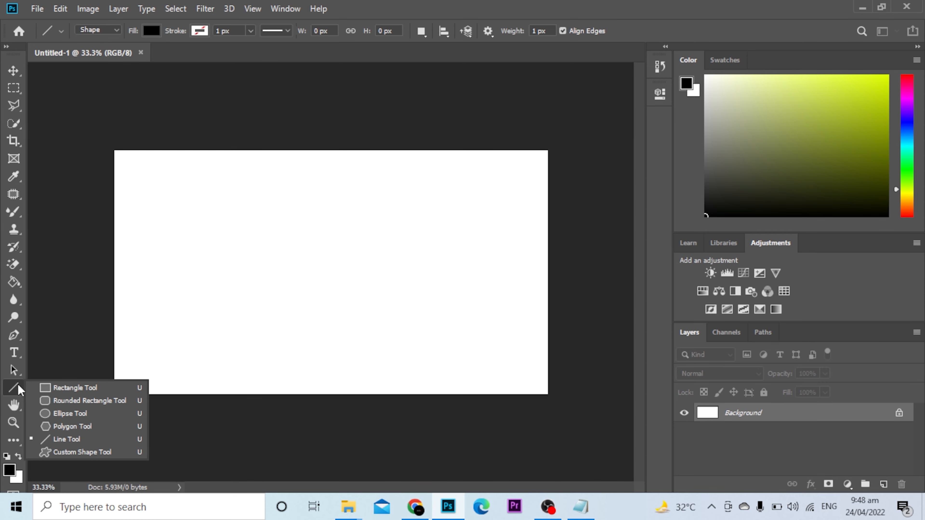
{"action": "left_click", "coordinate": [67, 415]}
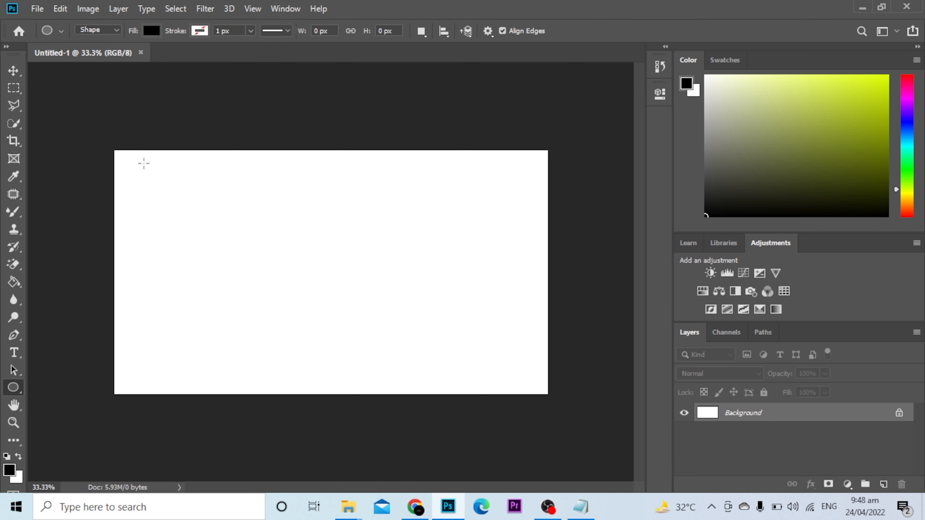
{"action": "left_click_drag", "start_coordinate": [121, 154], "coordinate": [297, 411]}
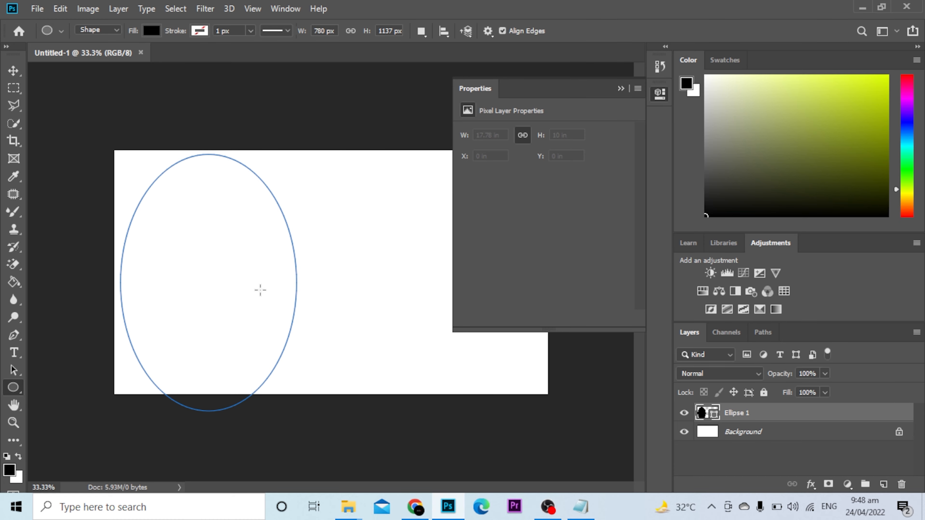
{"action": "left_click_drag", "start_coordinate": [243, 246], "coordinate": [258, 223]}
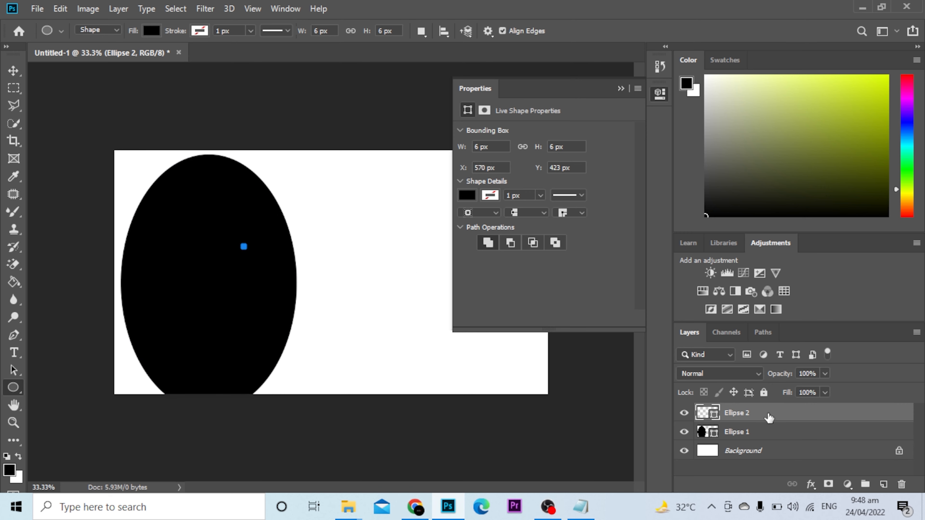
{"action": "key", "text": "ctrl+z"}
{"action": "key", "text": "ctrl+z"}
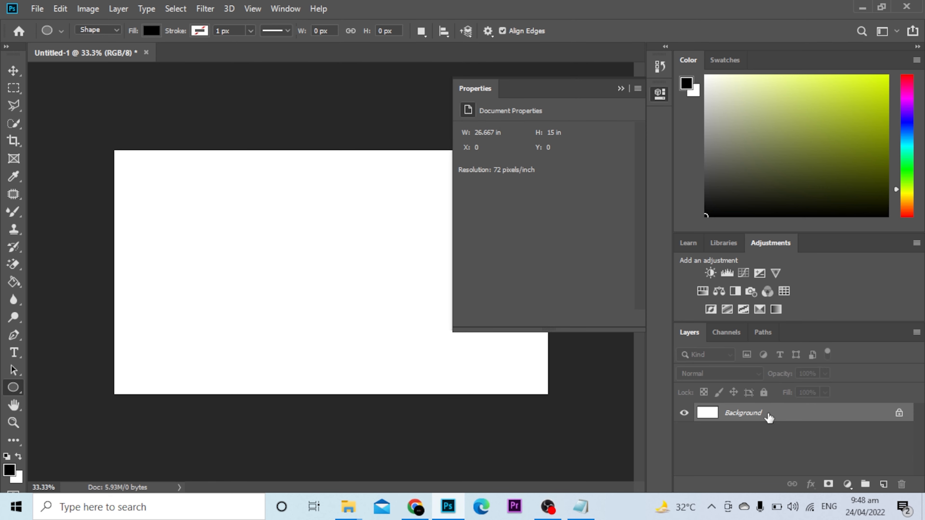
{"action": "right_click", "coordinate": [16, 389]}
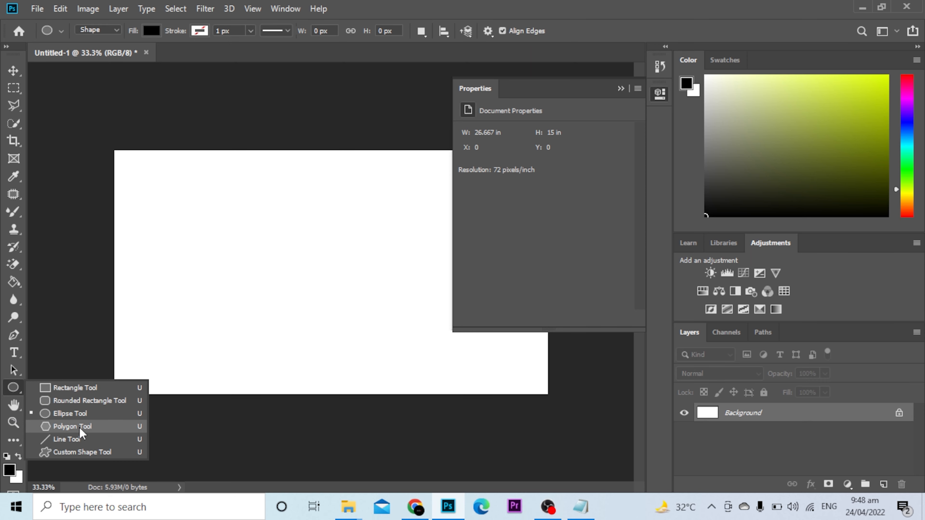
Step: Draw a black five-sided polygon near the canvas's top-left corner, undoing an accidental tiny one
{"action": "left_click", "coordinate": [73, 426]}
{"action": "left_click_drag", "start_coordinate": [121, 160], "coordinate": [204, 225]}
{"action": "mouse_move", "coordinate": [152, 181]}
{"action": "left_mouse_down"}
{"action": "mouse_move", "coordinate": [155, 190]}
{"action": "mouse_move", "coordinate": [149, 180]}
{"action": "left_mouse_up"}
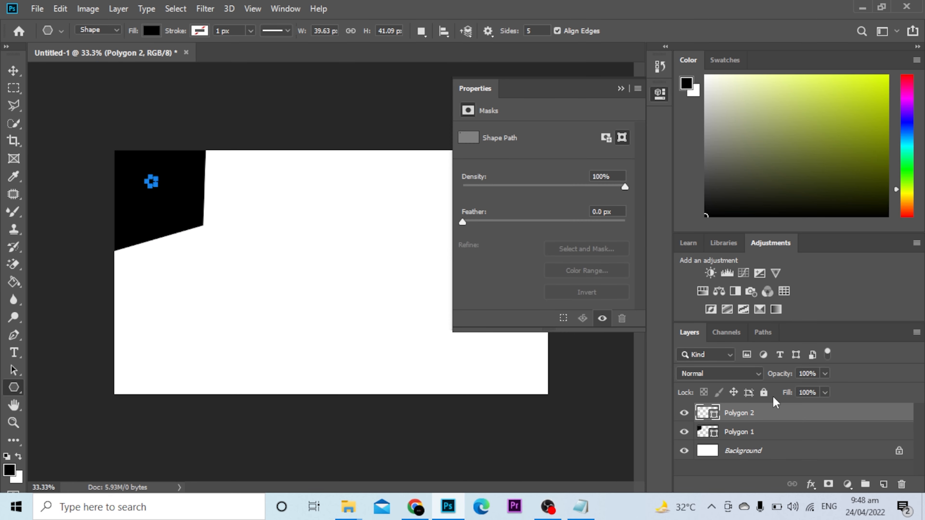
{"action": "key", "text": "ctrl+z"}
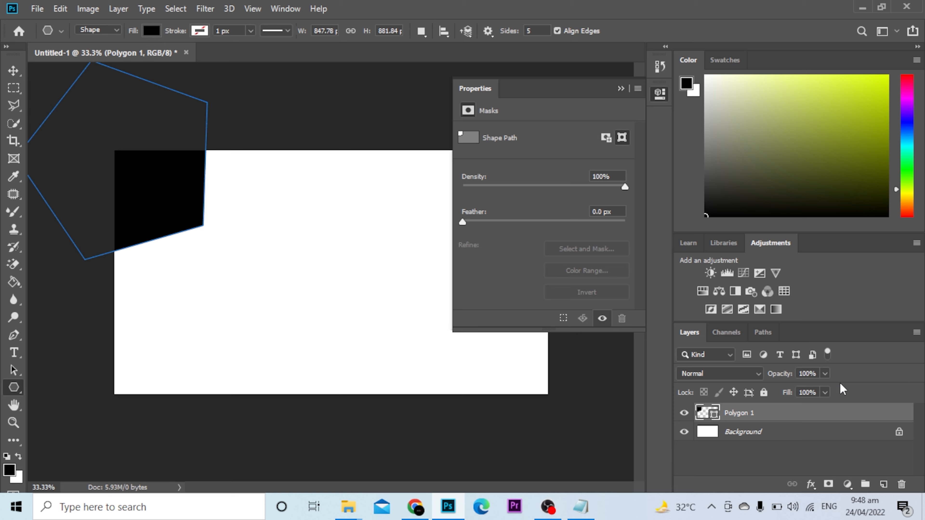
Step: Enlarge and rotate the pentagon so its point faces right, placed over the canvas's left side
{"action": "key", "text": "ctrl+t"}
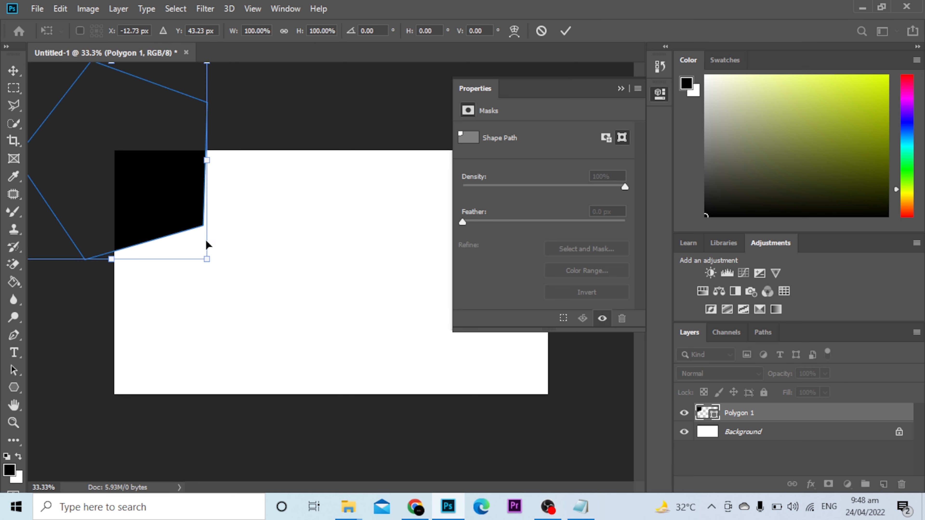
{"action": "left_click_drag", "start_coordinate": [207, 258], "coordinate": [295, 384]}
{"action": "left_click_drag", "start_coordinate": [198, 226], "coordinate": [249, 291]}
{"action": "left_click_drag", "start_coordinate": [61, 465], "coordinate": [239, 268]}
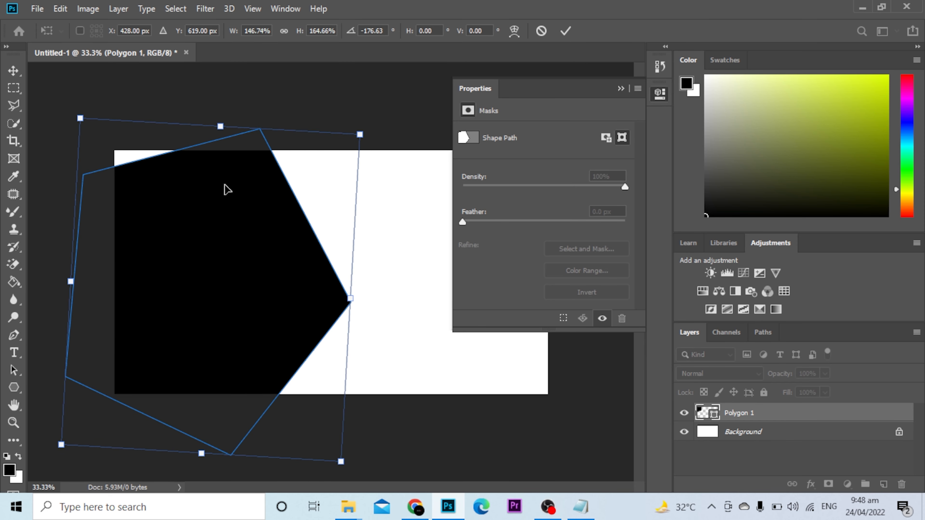
{"action": "left_click_drag", "start_coordinate": [271, 198], "coordinate": [221, 209]}
{"action": "key", "text": "Return"}
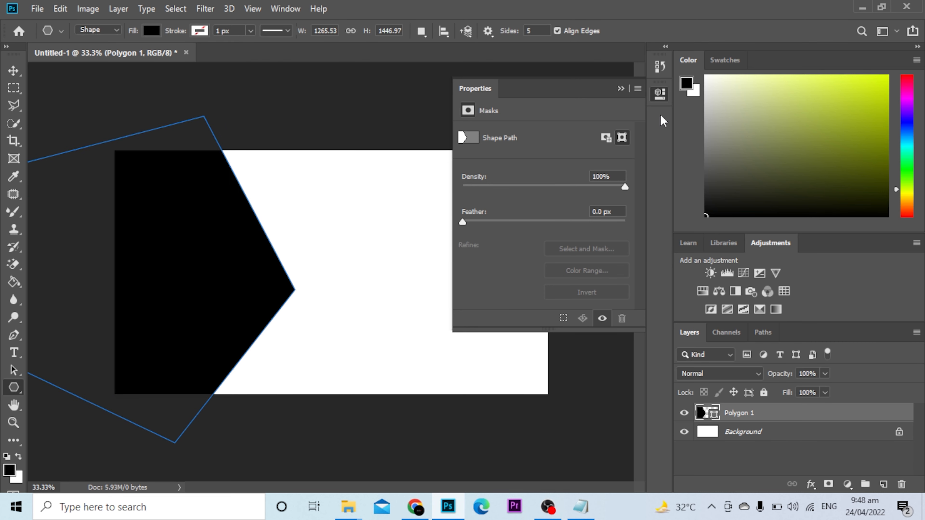
Step: Close the Properties panel and pick a bright lime green as the fill colour
{"action": "left_click", "coordinate": [622, 88]}
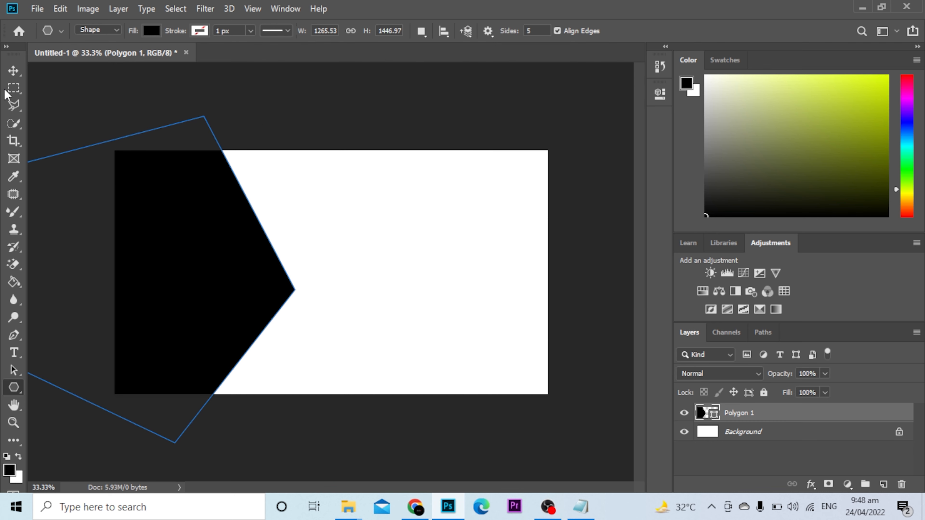
{"action": "left_click", "coordinate": [20, 72]}
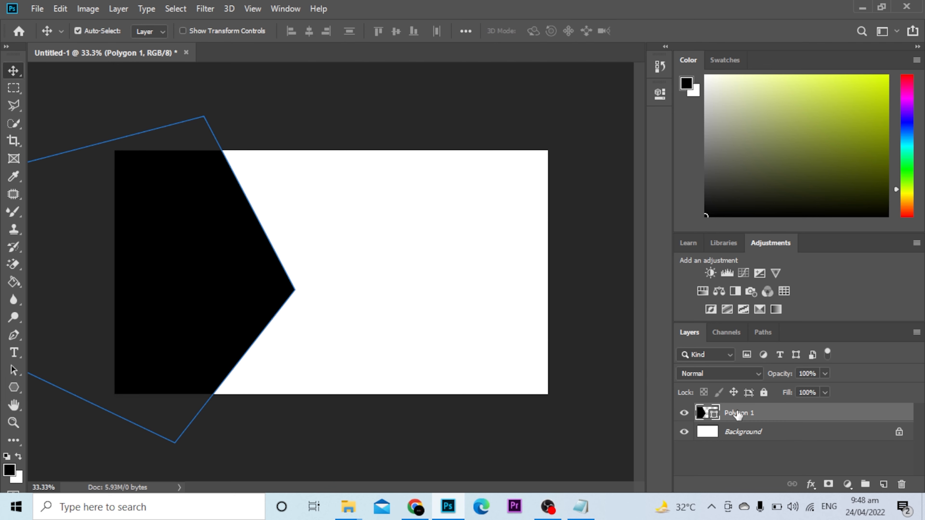
{"action": "left_click_drag", "start_coordinate": [20, 286], "coordinate": [52, 290]}
{"action": "left_click", "coordinate": [828, 104]}
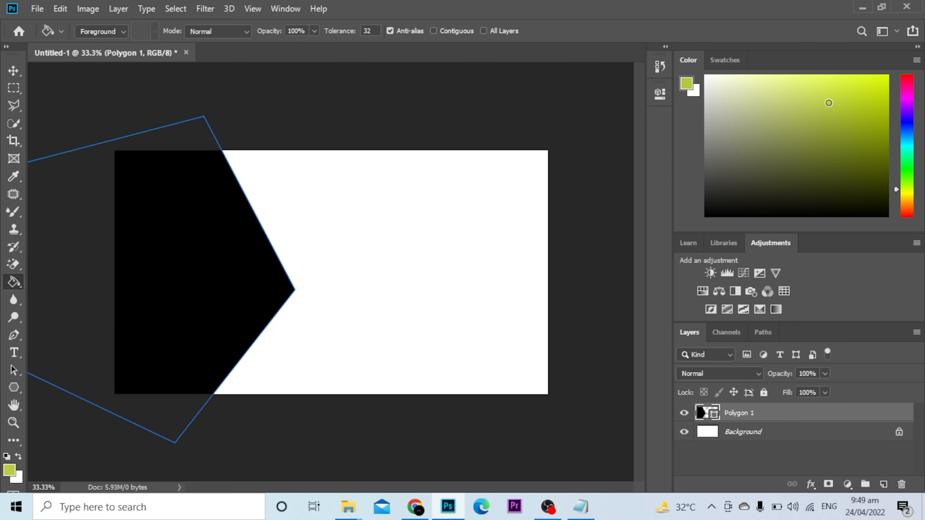
{"action": "mouse_move", "coordinate": [827, 101]}
{"action": "left_mouse_down"}
{"action": "mouse_move", "coordinate": [820, 86]}
{"action": "mouse_move", "coordinate": [859, 102]}
{"action": "mouse_move", "coordinate": [885, 68]}
{"action": "mouse_move", "coordinate": [861, 104]}
{"action": "left_mouse_up"}
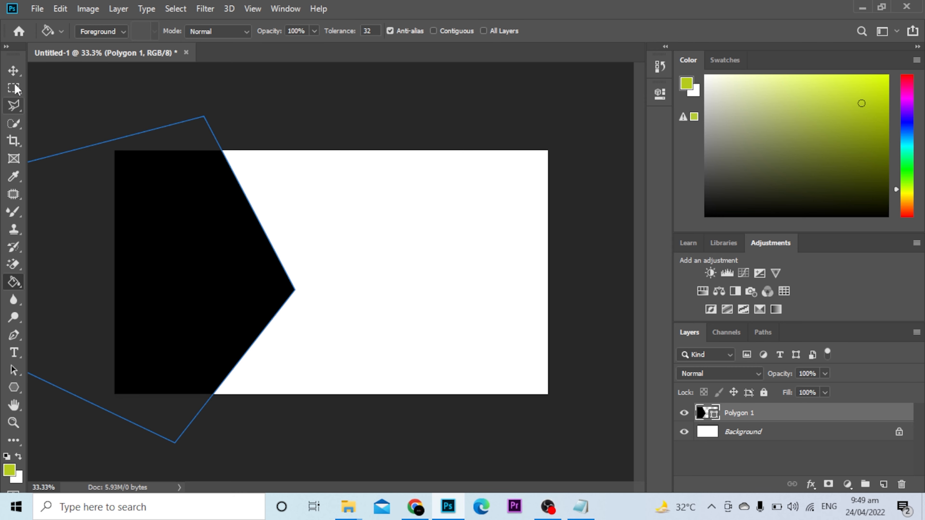
Step: Fill the white Background layer with the lime green using the Paint Bucket
{"action": "left_click", "coordinate": [13, 70]}
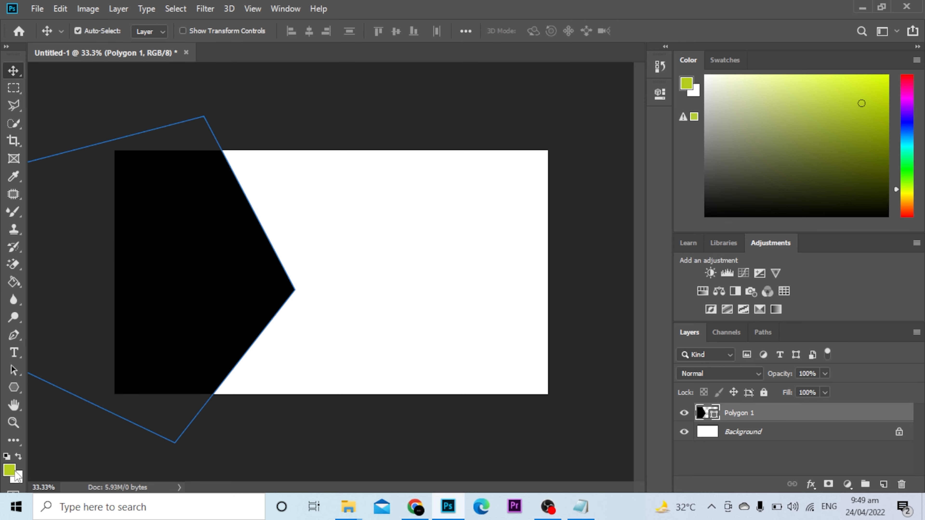
{"action": "left_click", "coordinate": [807, 432]}
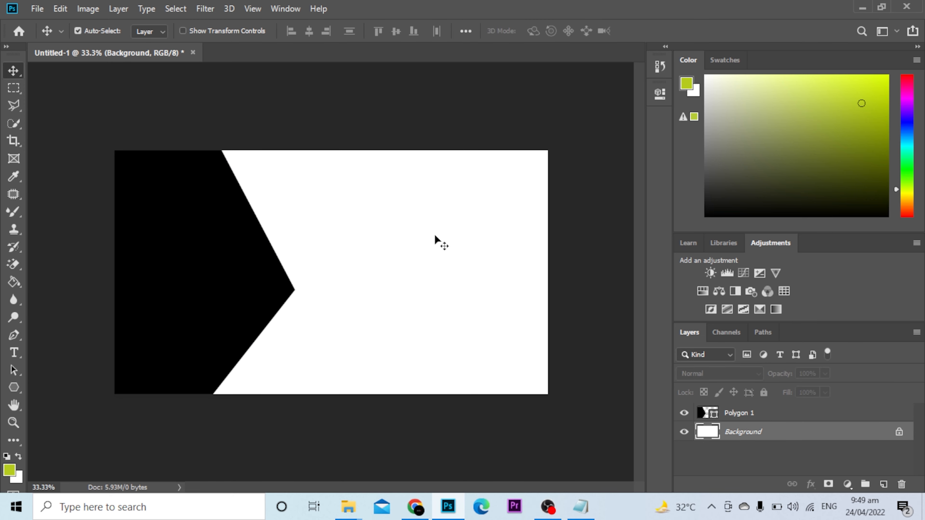
{"action": "left_click", "coordinate": [14, 281]}
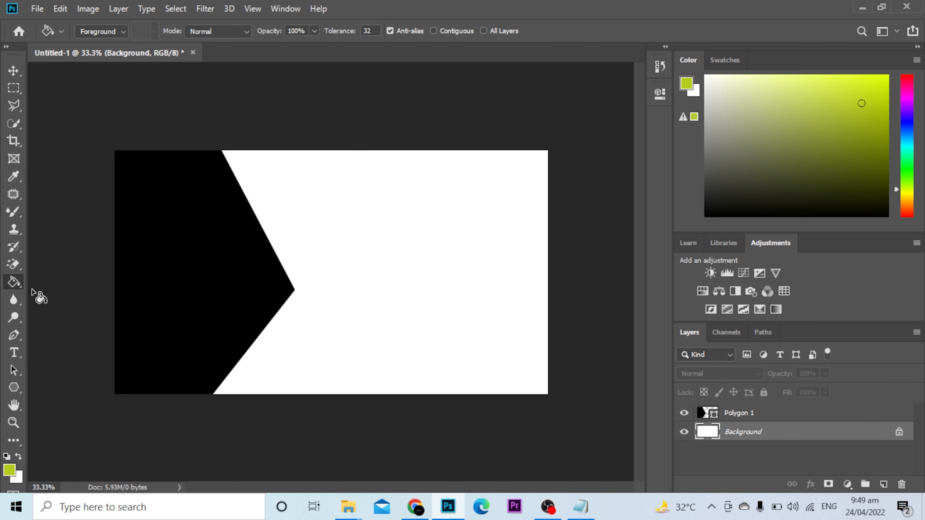
{"action": "left_click", "coordinate": [181, 263]}
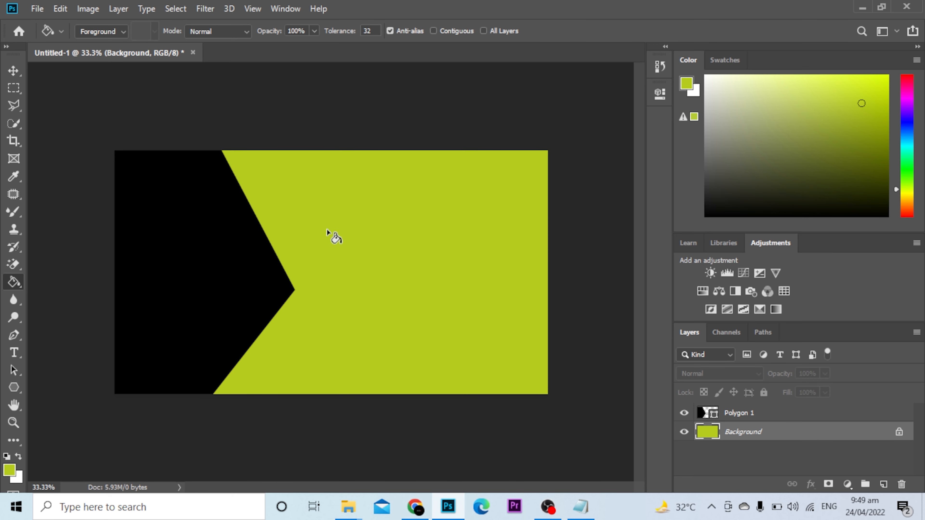
{"action": "left_click", "coordinate": [13, 70]}
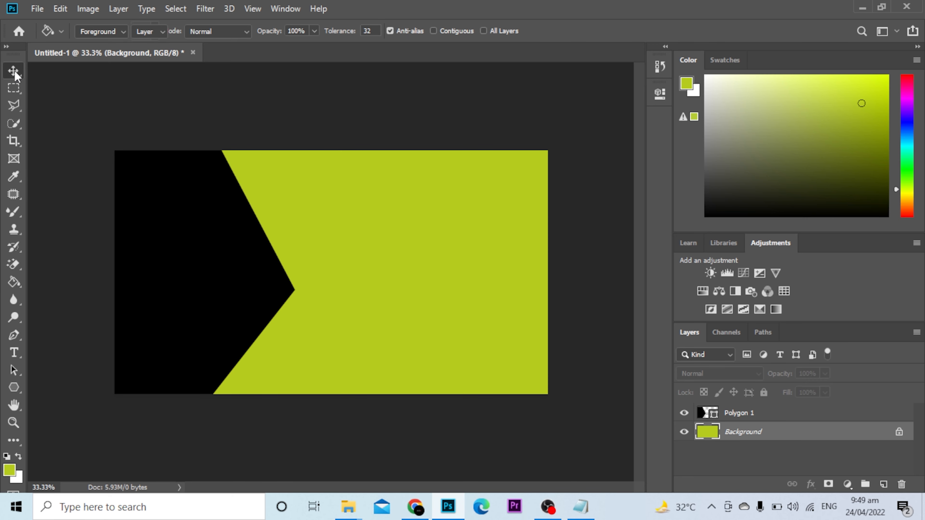
Step: Bring up the File Explorer window and navigate to the Downloads folder
{"action": "left_click", "coordinate": [12, 358]}
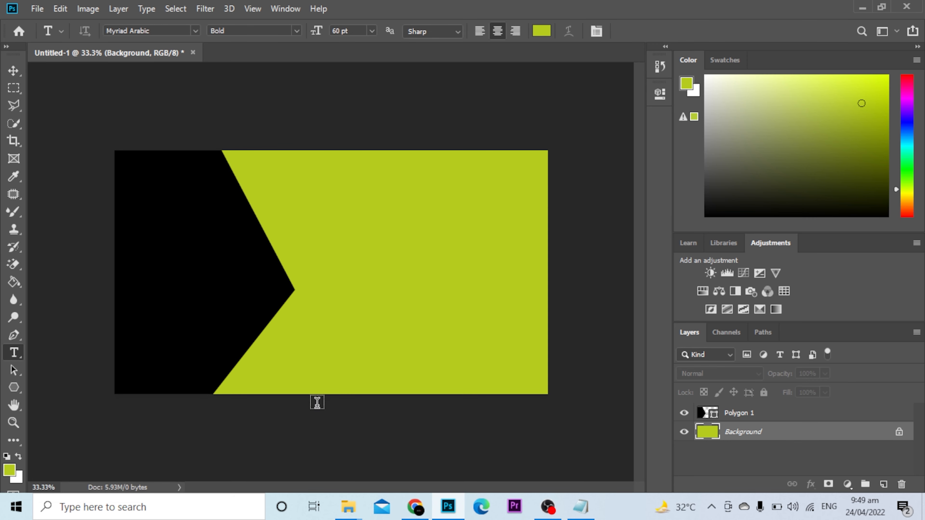
{"action": "mouse_move", "coordinate": [350, 509]}
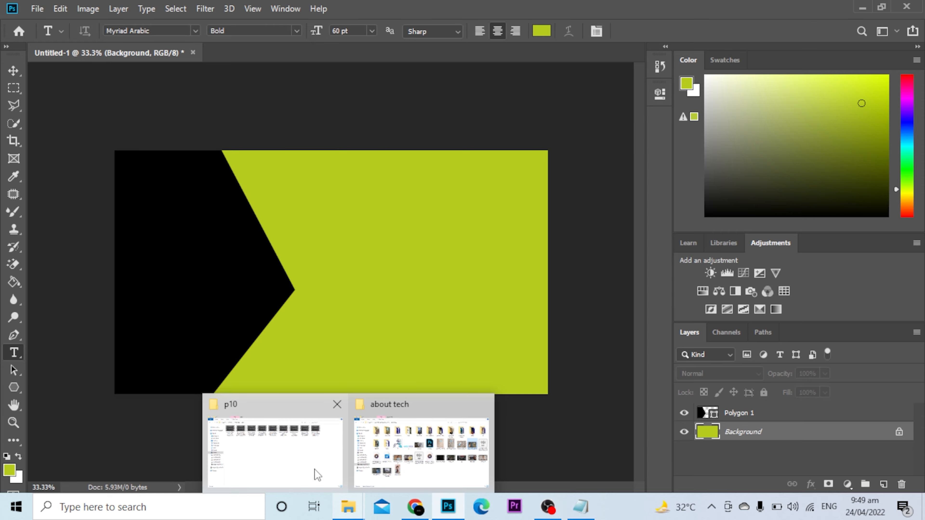
{"action": "mouse_move", "coordinate": [310, 461]}
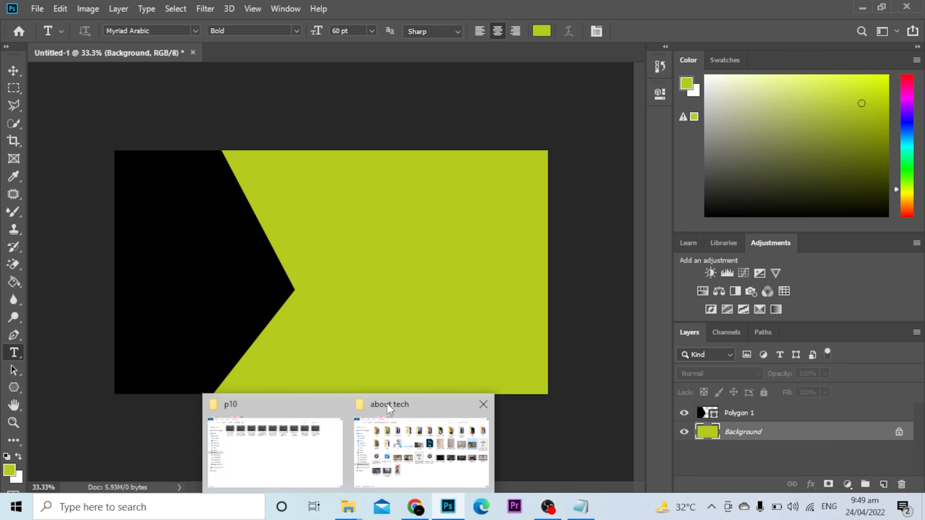
{"action": "left_click", "coordinate": [306, 459]}
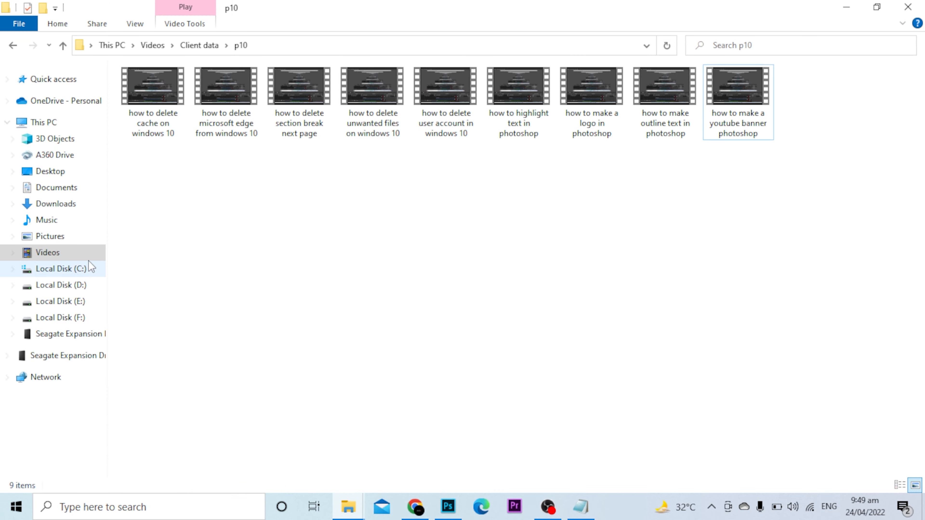
{"action": "left_click", "coordinate": [68, 189]}
{"action": "left_click", "coordinate": [69, 212]}
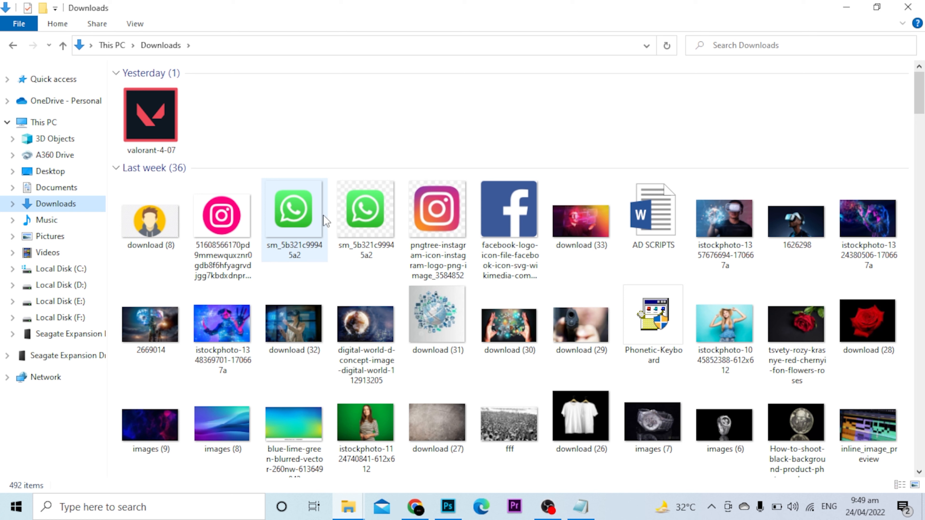
Step: Drag the WhatsApp icon image sm_5b321c99945a2 onto the banner and move it left
{"action": "left_click", "coordinate": [353, 219]}
{"action": "left_click_drag", "start_coordinate": [300, 219], "coordinate": [70, 277]}
{"action": "left_click_drag", "start_coordinate": [178, 271], "coordinate": [178, 273]}
{"action": "left_click_drag", "start_coordinate": [360, 262], "coordinate": [175, 263]}
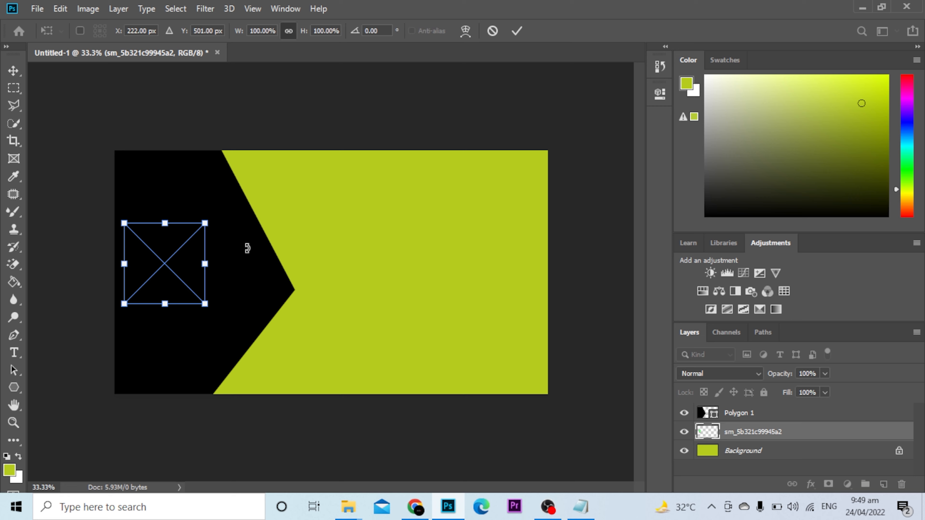
Step: Commit the WhatsApp icon, stack its layer above Polygon 1, and nudge it onto the pentagon's left side
{"action": "key", "text": "t"}
{"action": "left_click_drag", "start_coordinate": [752, 436], "coordinate": [751, 413]}
{"action": "left_click", "coordinate": [10, 72]}
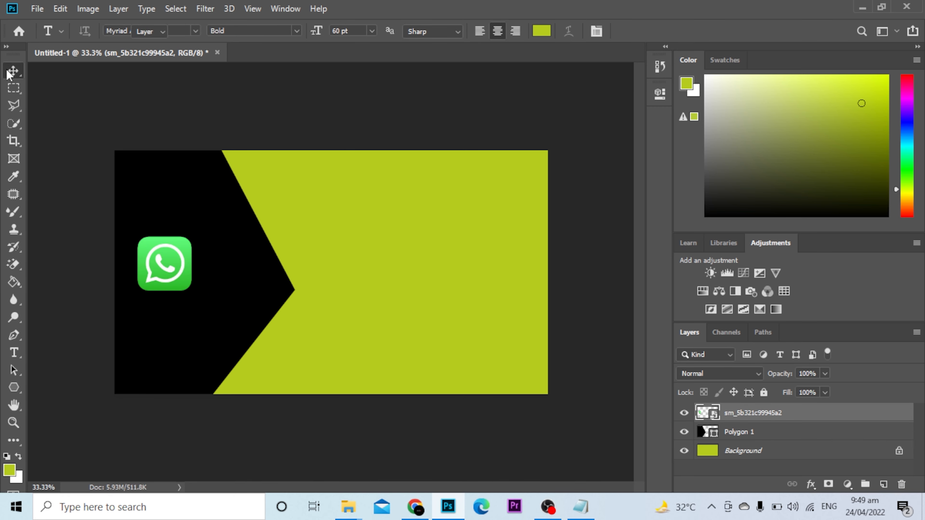
{"action": "left_click_drag", "start_coordinate": [165, 265], "coordinate": [188, 251]}
Step: Add the name as black text on the lime area right of the pentagon's point, shifted slightly up-right
{"action": "left_click", "coordinate": [13, 352]}
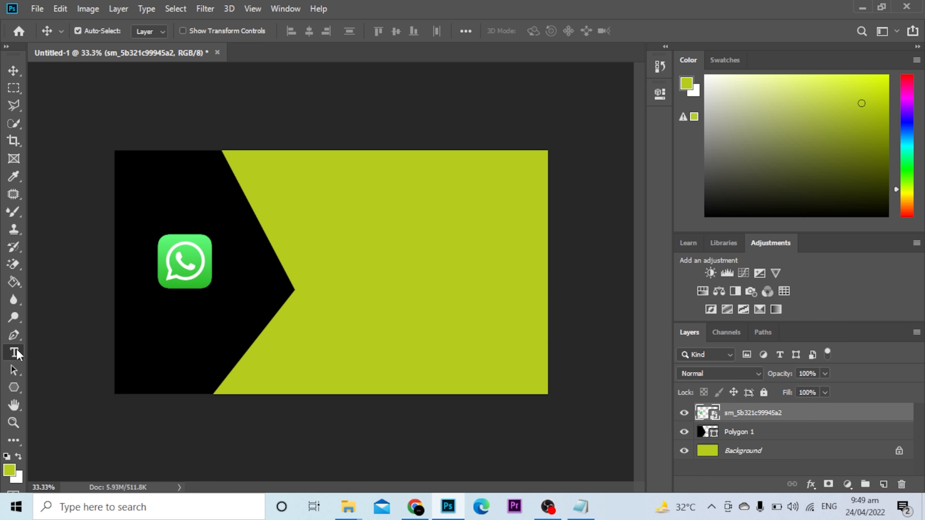
{"action": "left_click", "coordinate": [358, 229]}
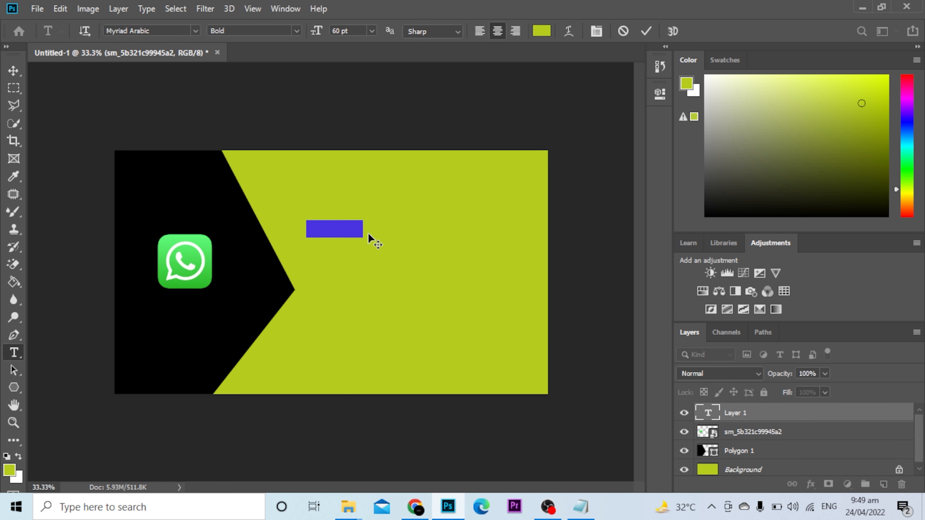
{"action": "key", "text": "BackSpace"}
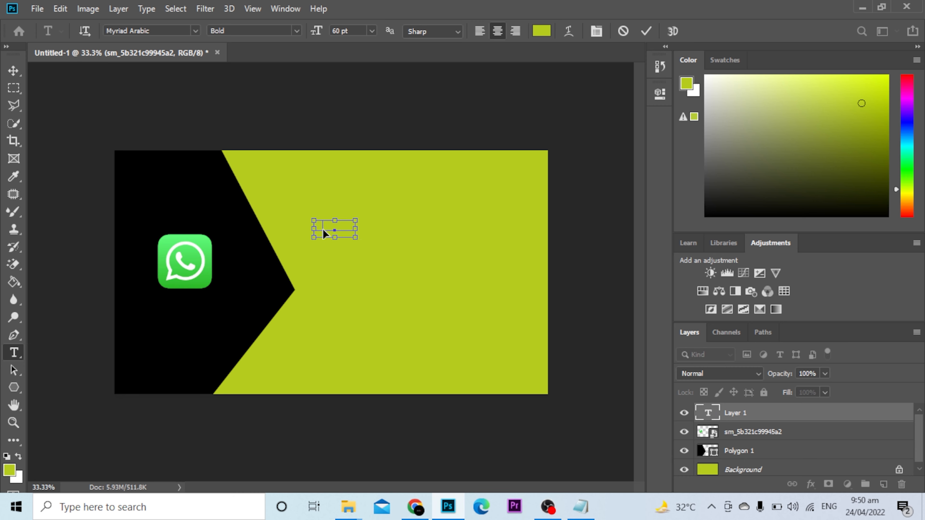
{"action": "key", "text": "ctrl+a"}
{"action": "left_click_drag", "start_coordinate": [780, 155], "coordinate": [642, 242]}
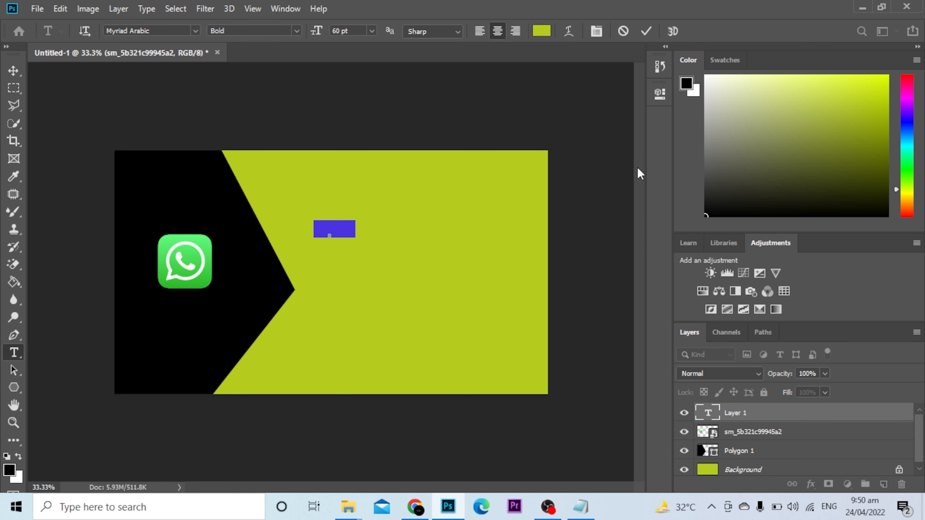
{"action": "left_click", "coordinate": [14, 69]}
{"action": "left_click_drag", "start_coordinate": [347, 233], "coordinate": [418, 220]}
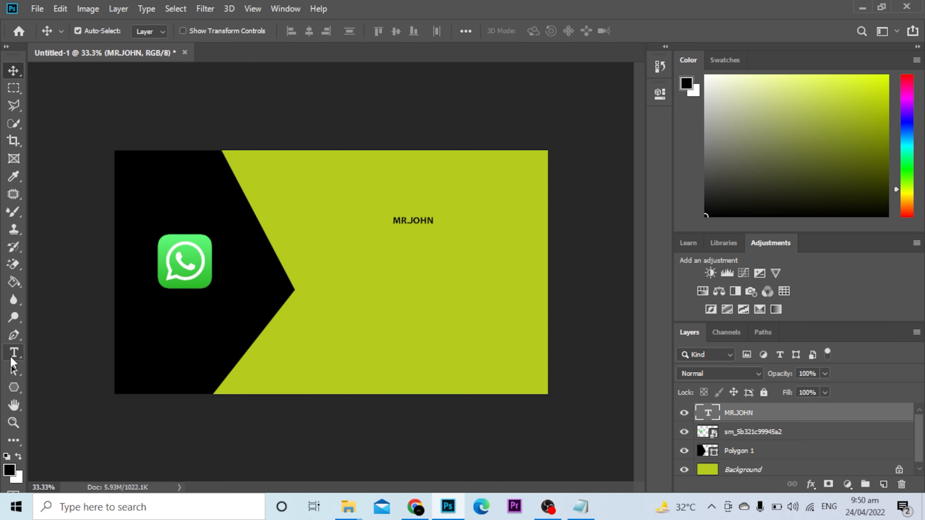
Step: Recolour the name text white and move it lower on the card
{"action": "left_click", "coordinate": [12, 356]}
{"action": "left_click", "coordinate": [405, 221]}
{"action": "key", "text": "ctrl+a"}
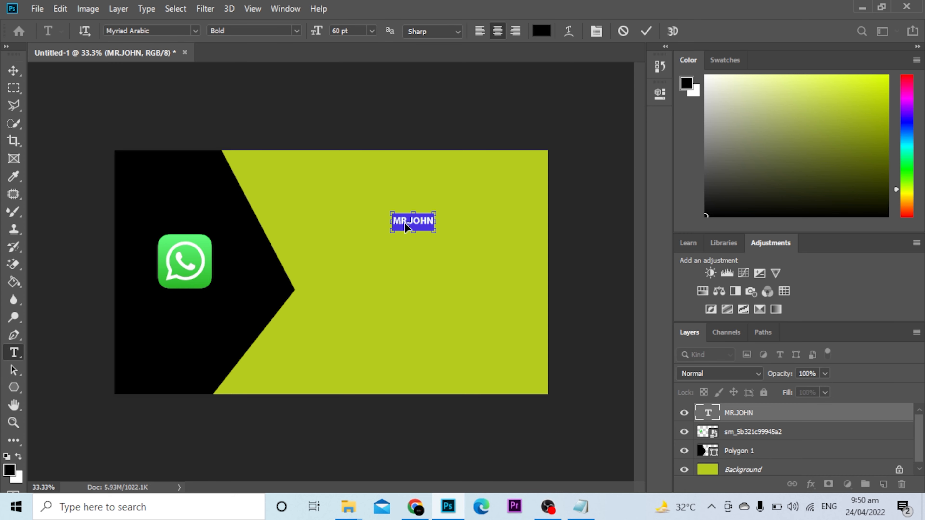
{"action": "left_click_drag", "start_coordinate": [705, 51], "coordinate": [704, 51]}
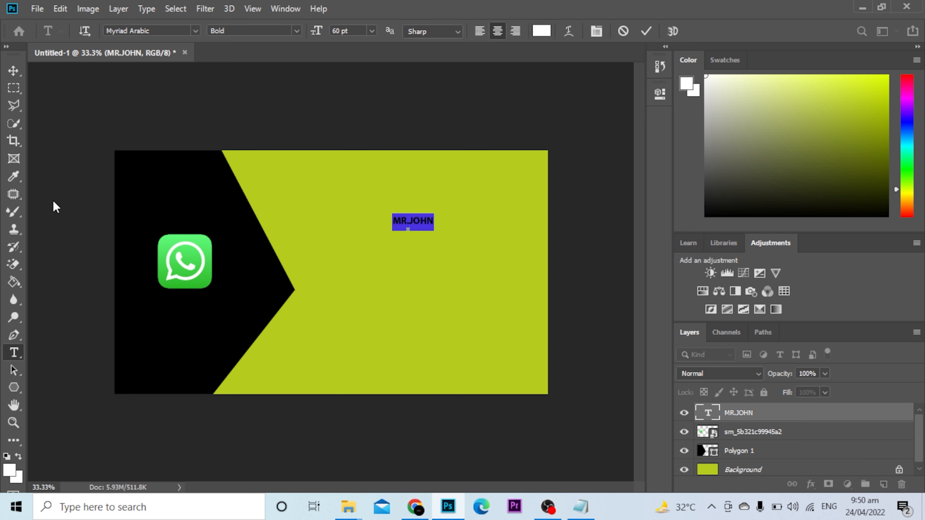
{"action": "left_click", "coordinate": [20, 74]}
{"action": "left_click_drag", "start_coordinate": [408, 221], "coordinate": [406, 237]}
Step: Enlarge the name text to 180 pt and nudge it slightly right
{"action": "left_click", "coordinate": [14, 353]}
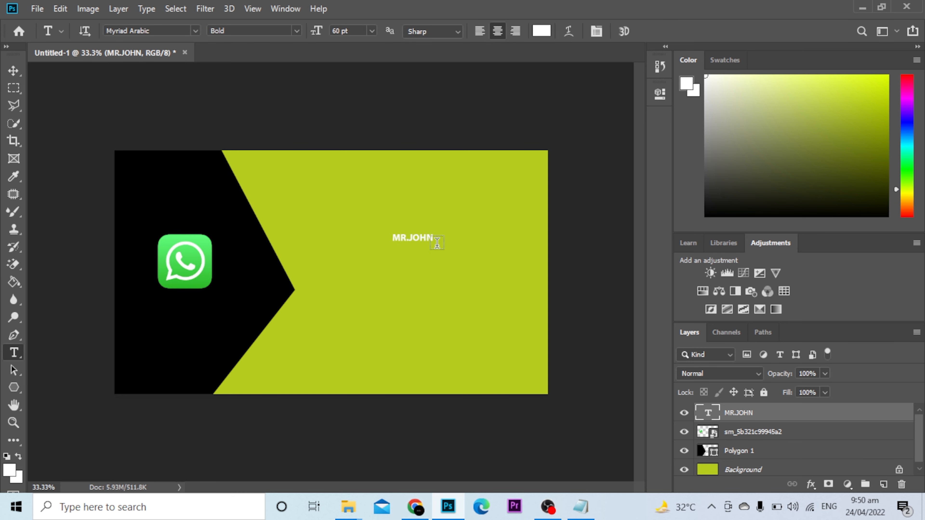
{"action": "double_click", "coordinate": [415, 239]}
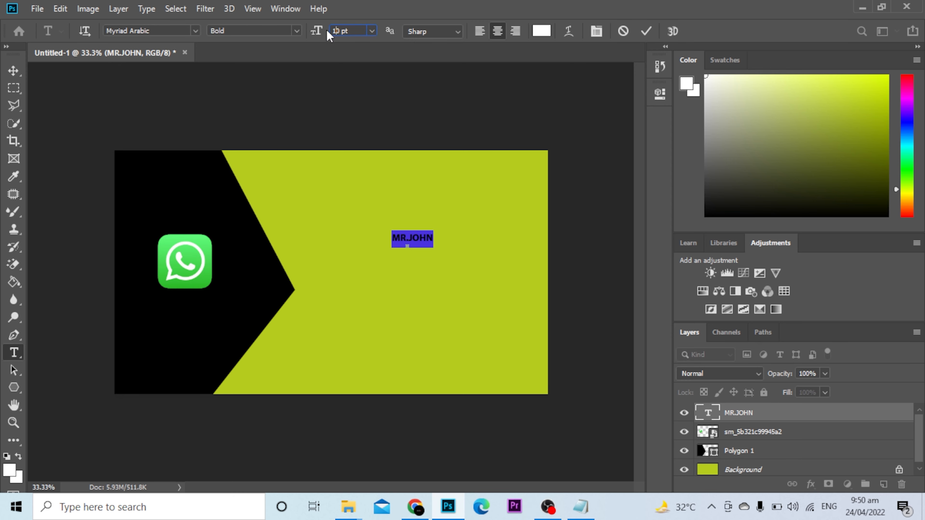
{"action": "key", "text": "Return"}
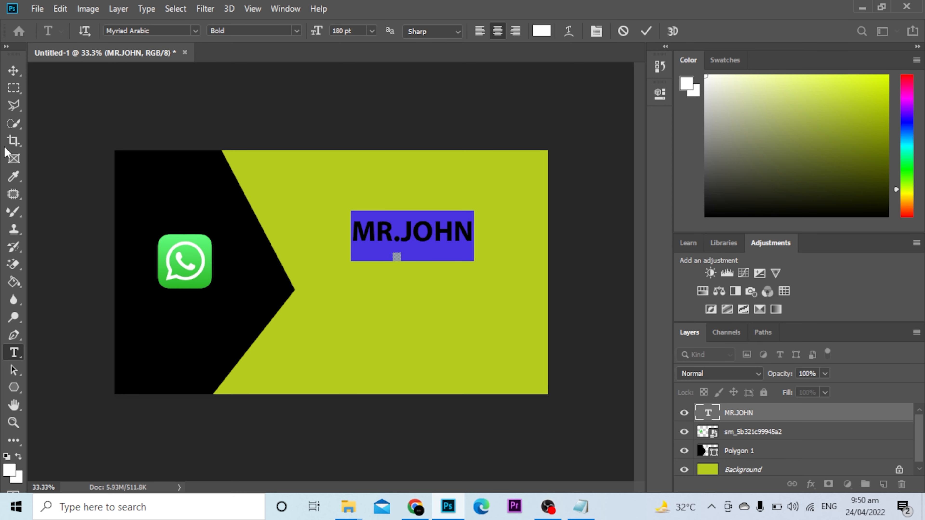
{"action": "left_click", "coordinate": [14, 71]}
{"action": "left_click_drag", "start_coordinate": [418, 232], "coordinate": [427, 236]}
{"action": "left_click", "coordinate": [14, 353]}
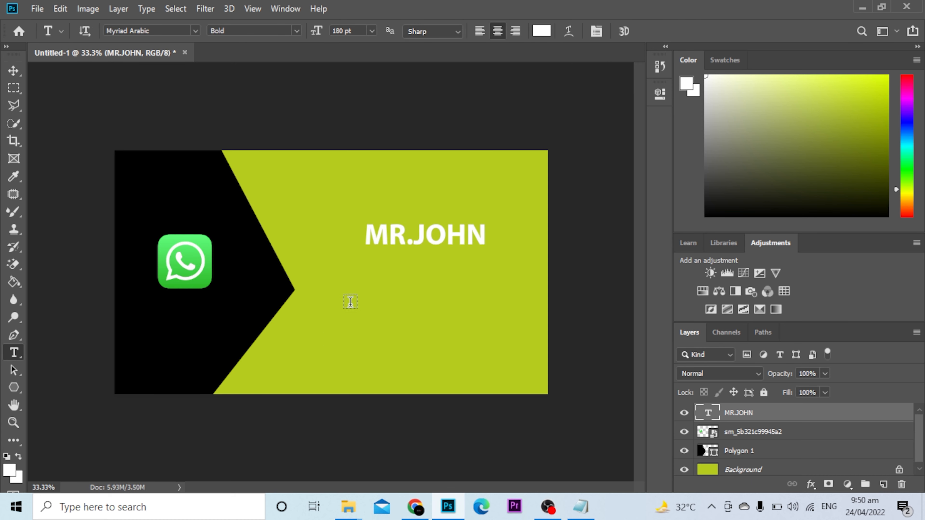
Step: Type a new 'Senior Editor' text line below the heading, correcting a typo
{"action": "left_click", "coordinate": [358, 280]}
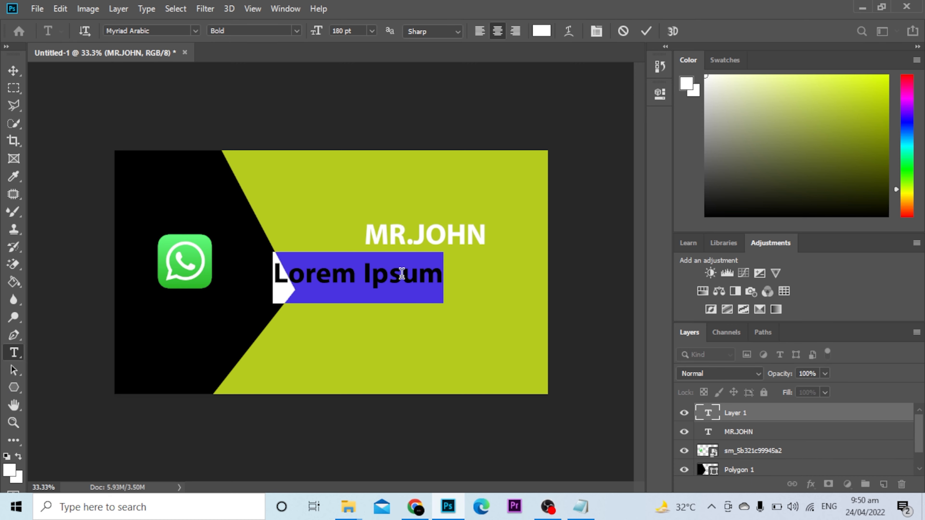
{"action": "type", "text": "Se"}
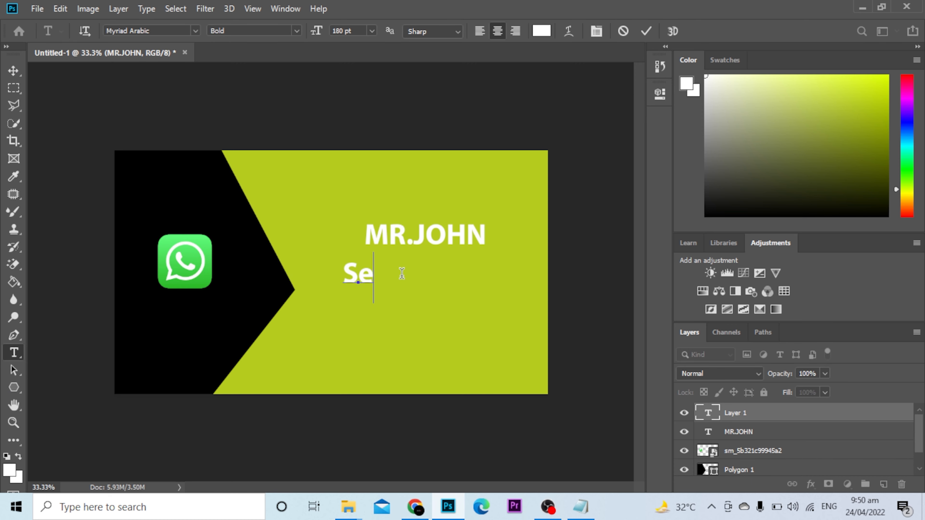
{"action": "type", "text": "nior Edio"}
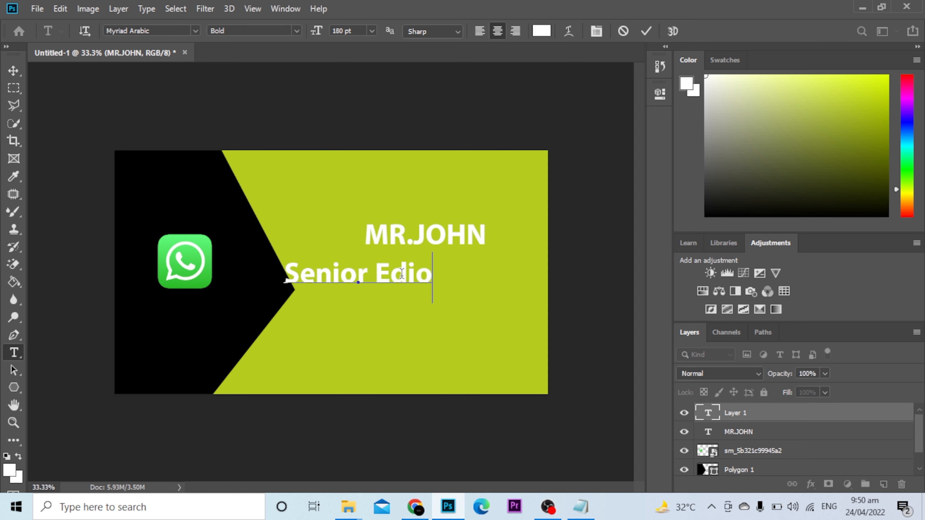
{"action": "key", "text": "BackSpace"}
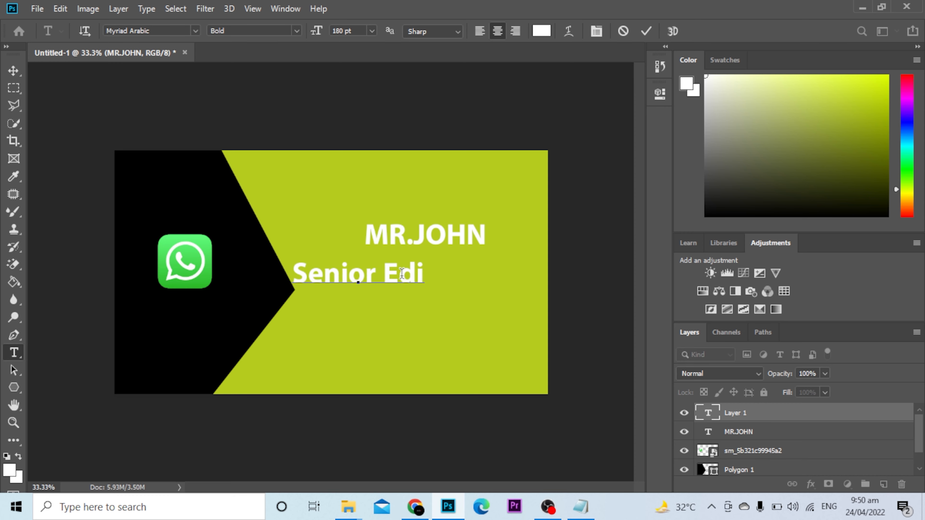
{"action": "type", "text": "tor"}
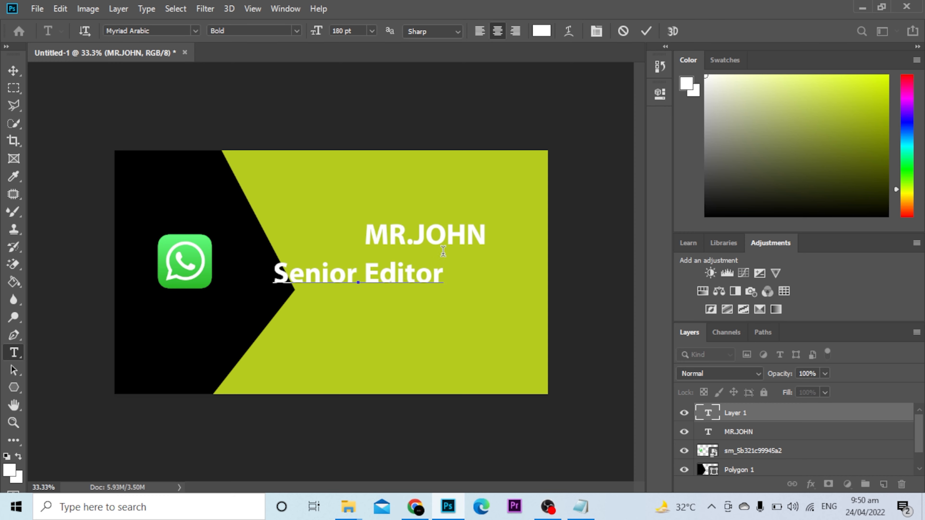
{"action": "key", "text": "ctrl+a"}
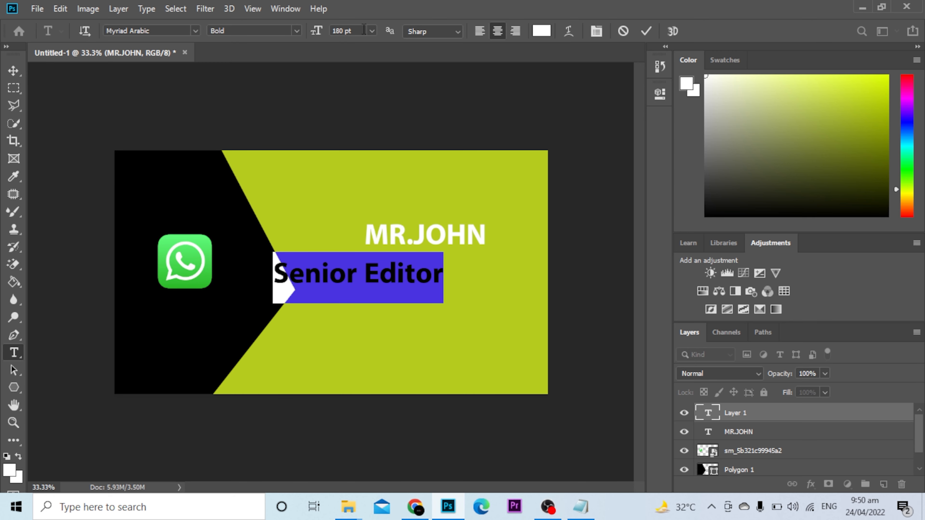
Step: Set Senior Editor to 48 pt and move it just under the name heading
{"action": "left_click", "coordinate": [371, 32]}
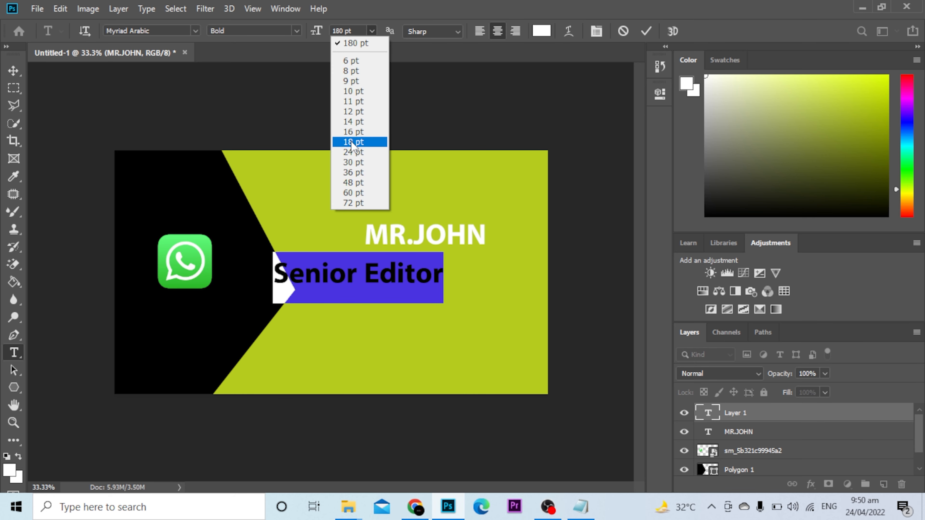
{"action": "left_click", "coordinate": [359, 141]}
{"action": "left_click", "coordinate": [372, 32]}
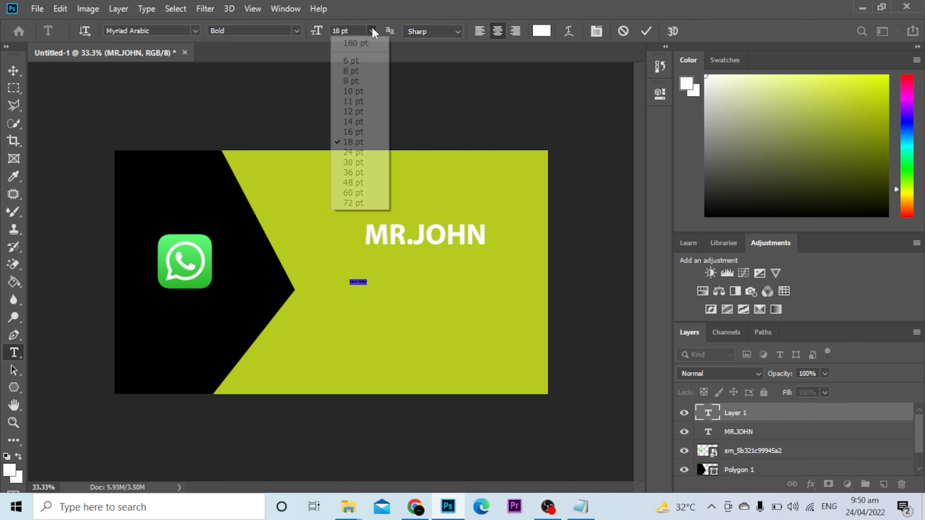
{"action": "left_click", "coordinate": [355, 183]}
{"action": "left_click", "coordinate": [13, 70]}
{"action": "left_click_drag", "start_coordinate": [371, 287], "coordinate": [435, 261]}
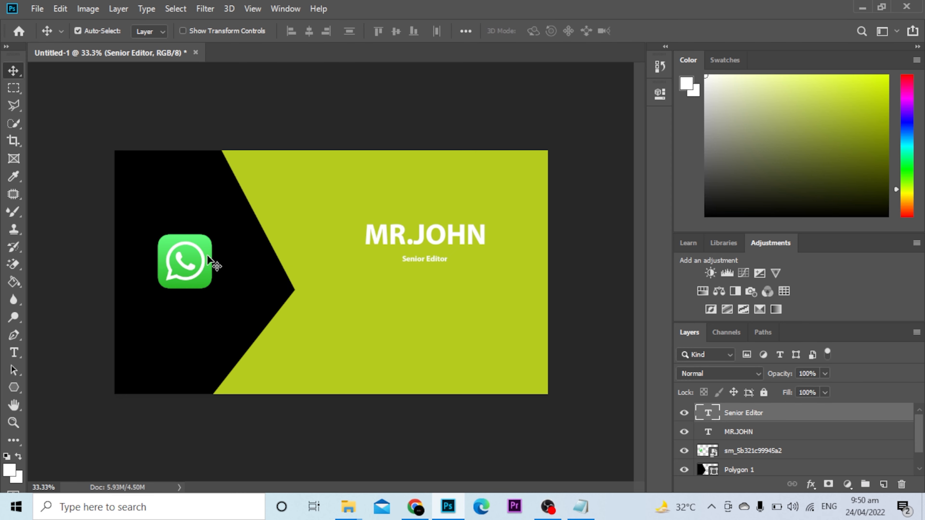
Step: Enlarge Senior Editor to 72 pt and shift it slightly lower under the heading
{"action": "left_click", "coordinate": [13, 353]}
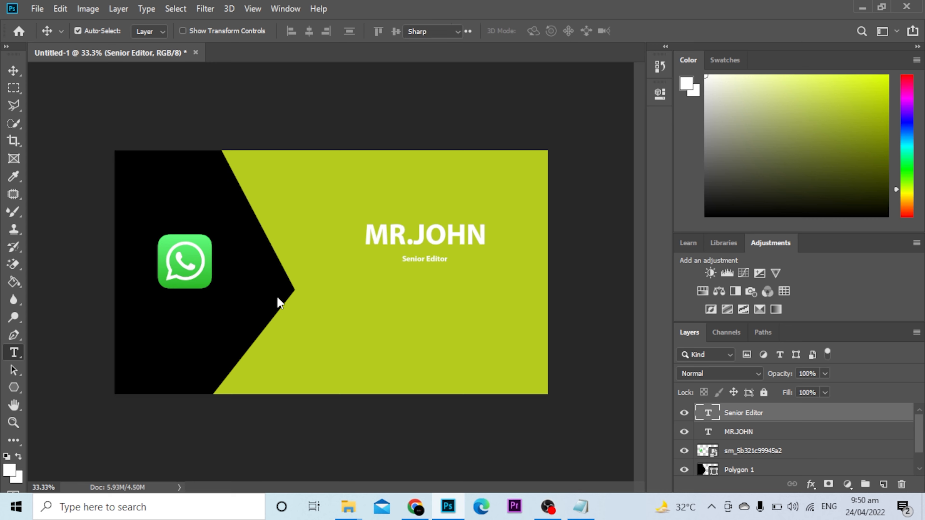
{"action": "triple_click", "coordinate": [433, 261]}
{"action": "left_click", "coordinate": [371, 31]}
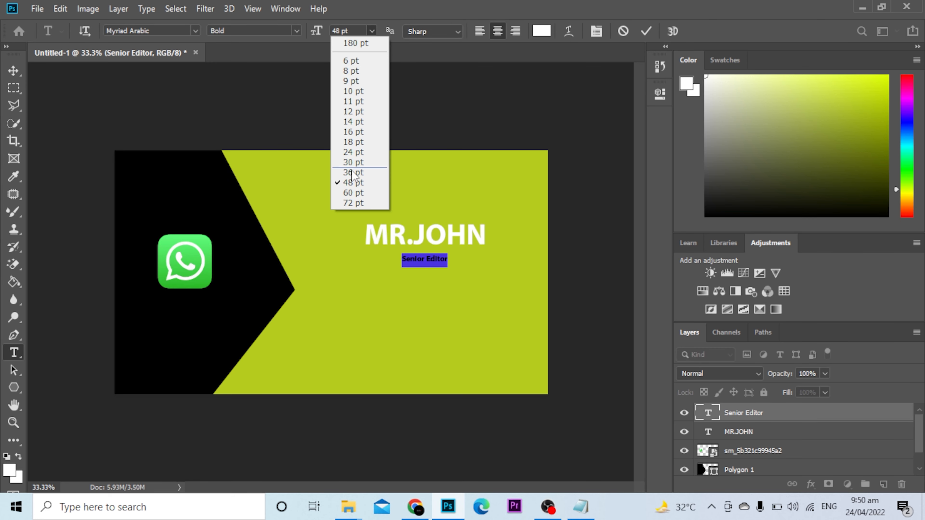
{"action": "left_click", "coordinate": [352, 203]}
{"action": "left_click", "coordinate": [7, 73]}
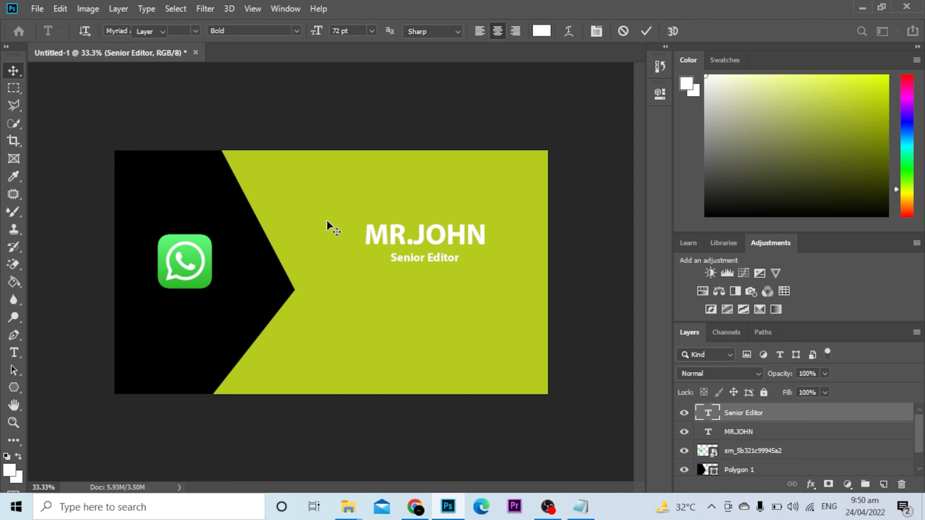
{"action": "left_click_drag", "start_coordinate": [425, 256], "coordinate": [424, 265]}
Step: Type the phone-number line and place it at bottom right beneath Senior Editor
{"action": "left_click", "coordinate": [14, 353]}
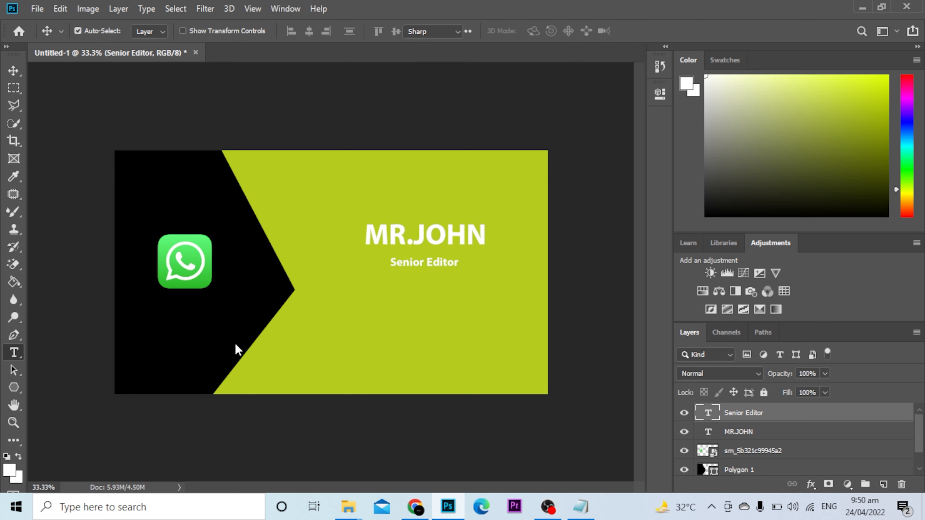
{"action": "left_click", "coordinate": [408, 324]}
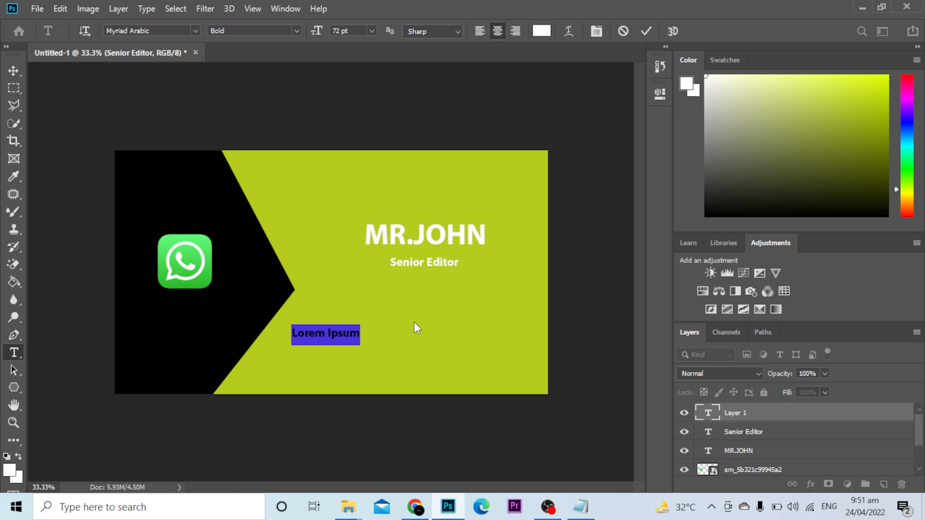
{"action": "type", "text": "No:"}
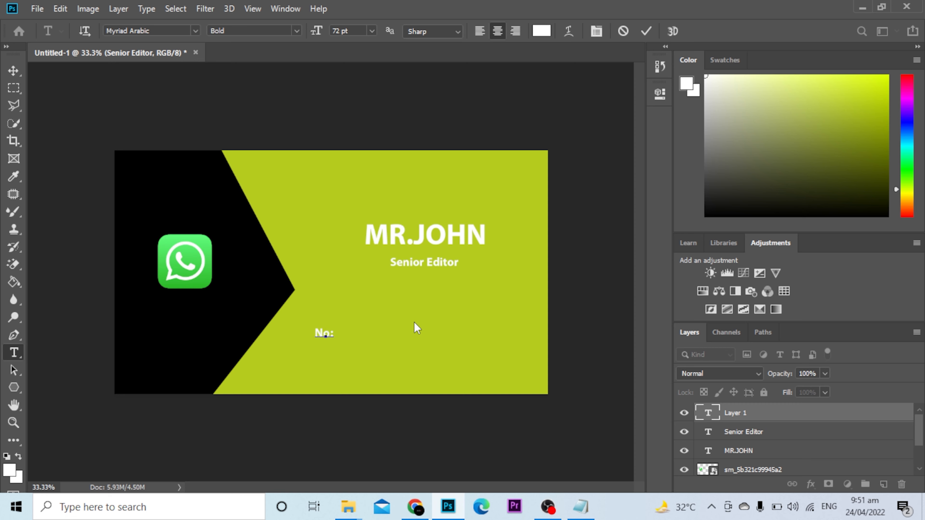
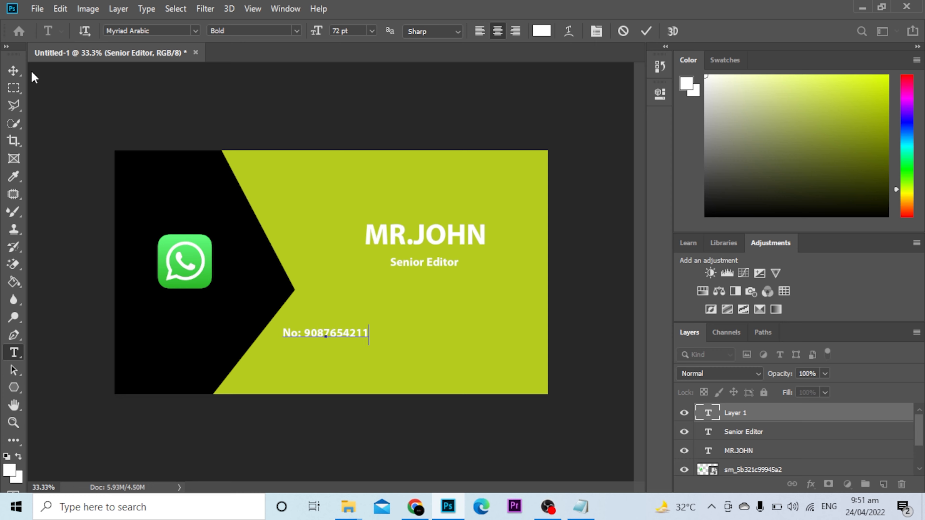
{"action": "left_click", "coordinate": [14, 70]}
{"action": "left_click_drag", "start_coordinate": [345, 336], "coordinate": [443, 361]}
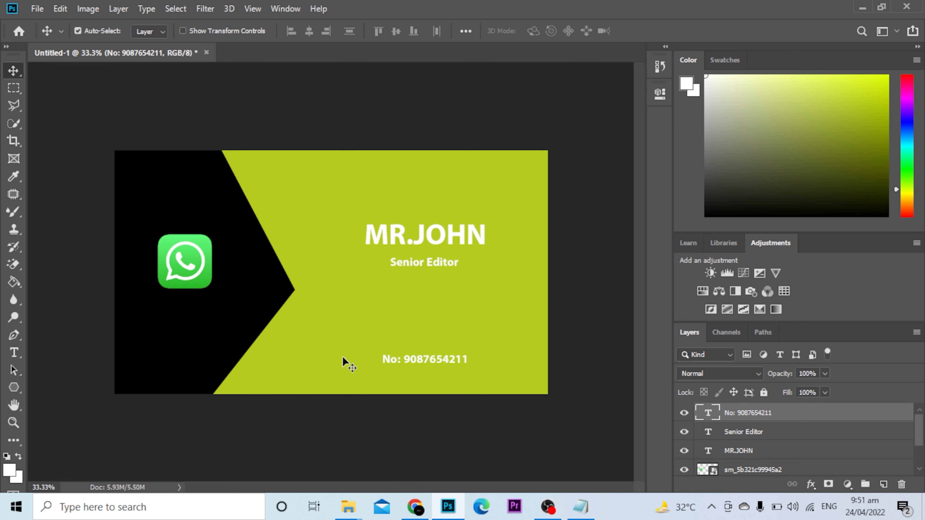
{"action": "left_click", "coordinate": [11, 353]}
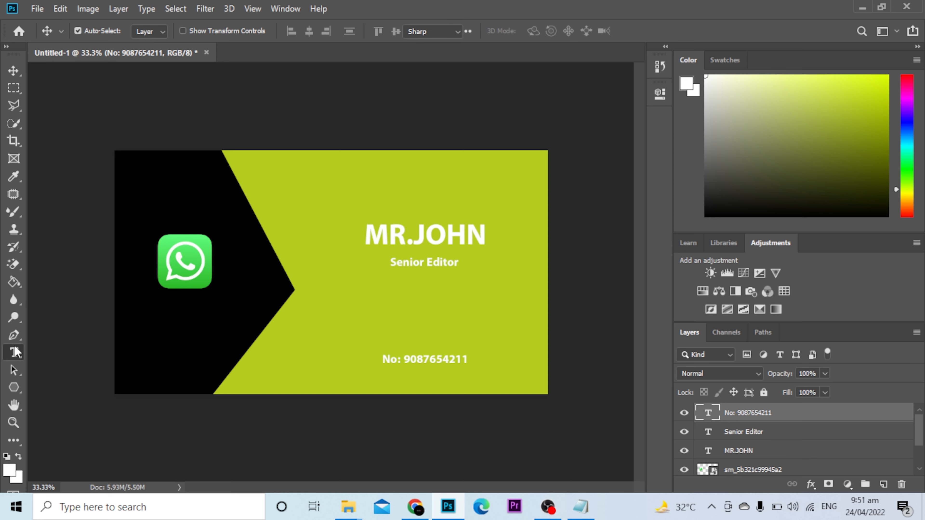
Step: Type the e-mail address line and align it just beneath the phone number
{"action": "left_click", "coordinate": [369, 379]}
{"action": "type", "text": "Email:"}
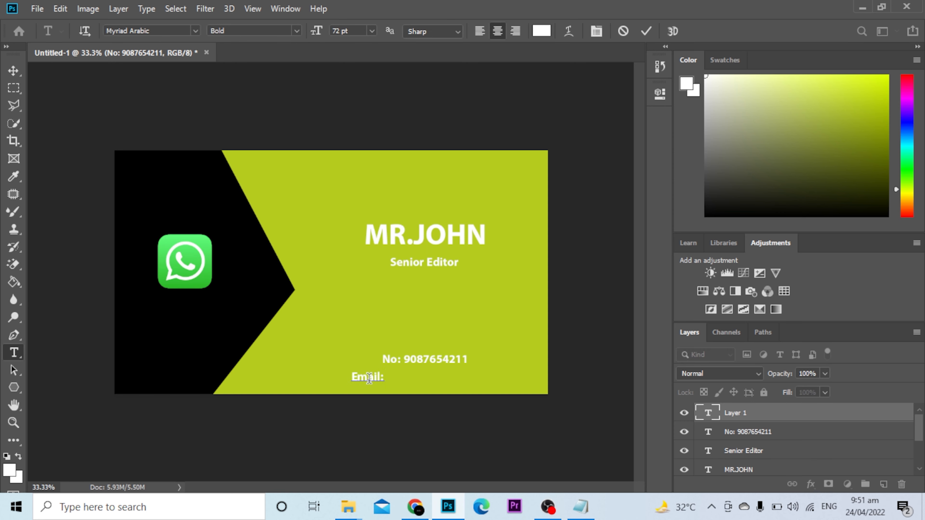
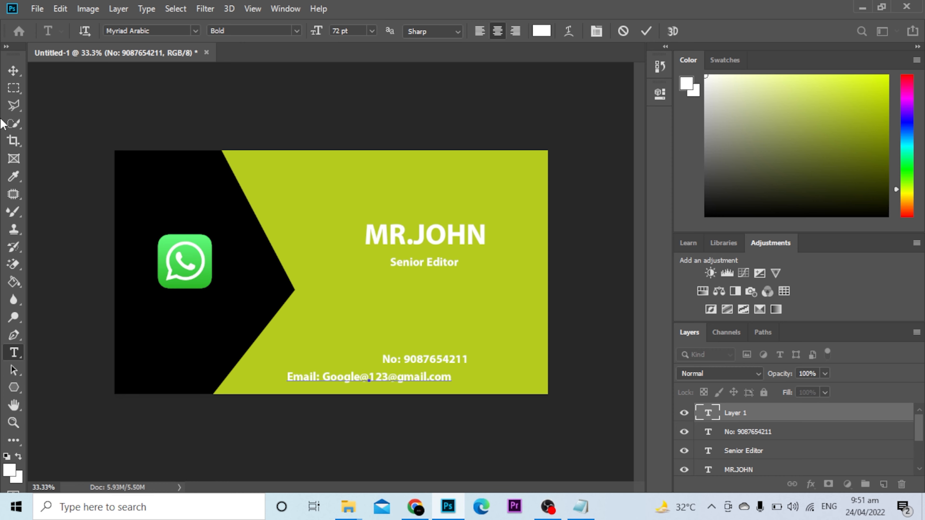
{"action": "left_click", "coordinate": [13, 70]}
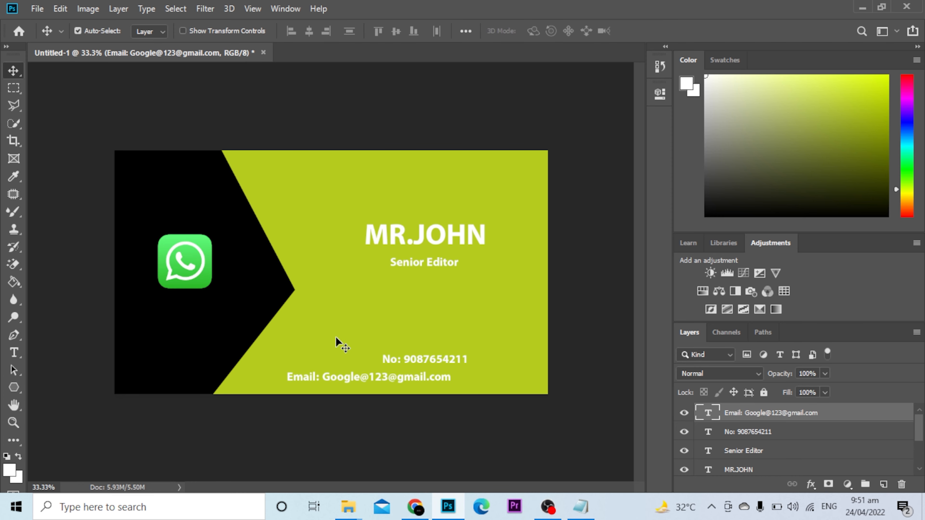
{"action": "left_click_drag", "start_coordinate": [381, 383], "coordinate": [424, 379]}
{"action": "left_click", "coordinate": [424, 359]}
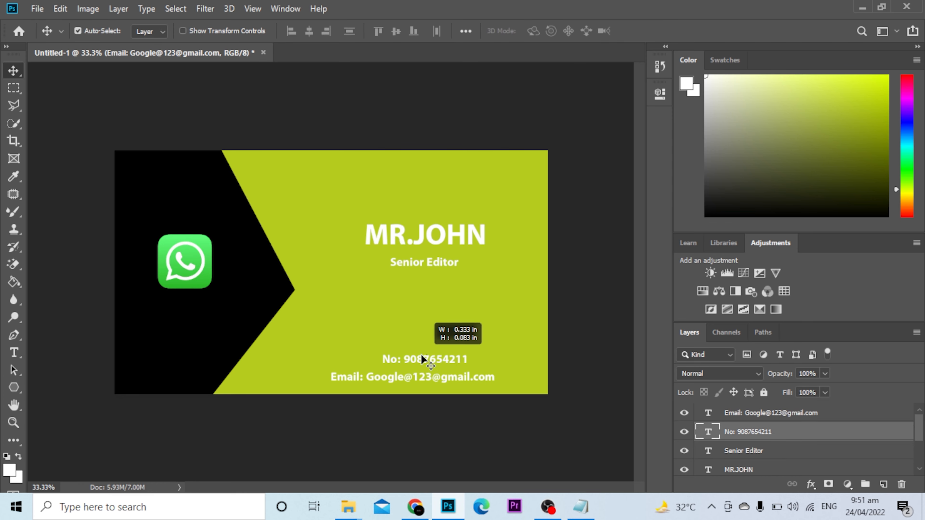